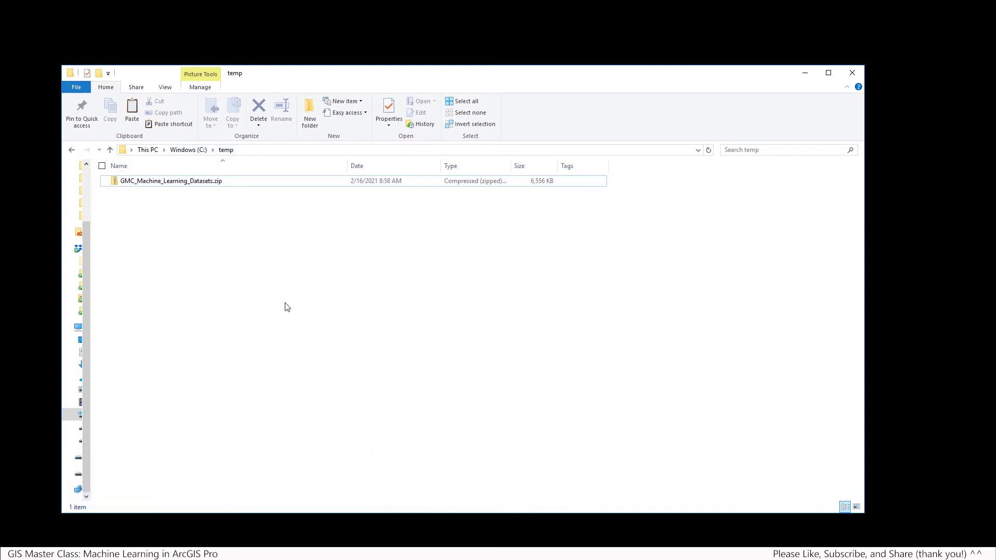
Extract GMC_Machine_Learning_Datasets.zip with 7-Zip into a GMC_Machine_Learning_Datasets folder.
{"action": "left_click", "coordinate": [175, 184]}
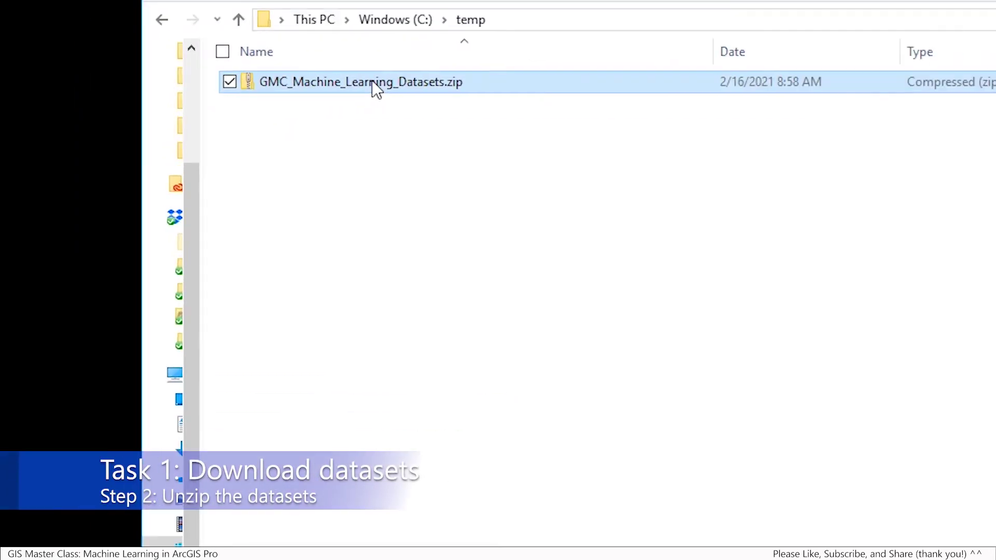
{"action": "right_click", "coordinate": [177, 184]}
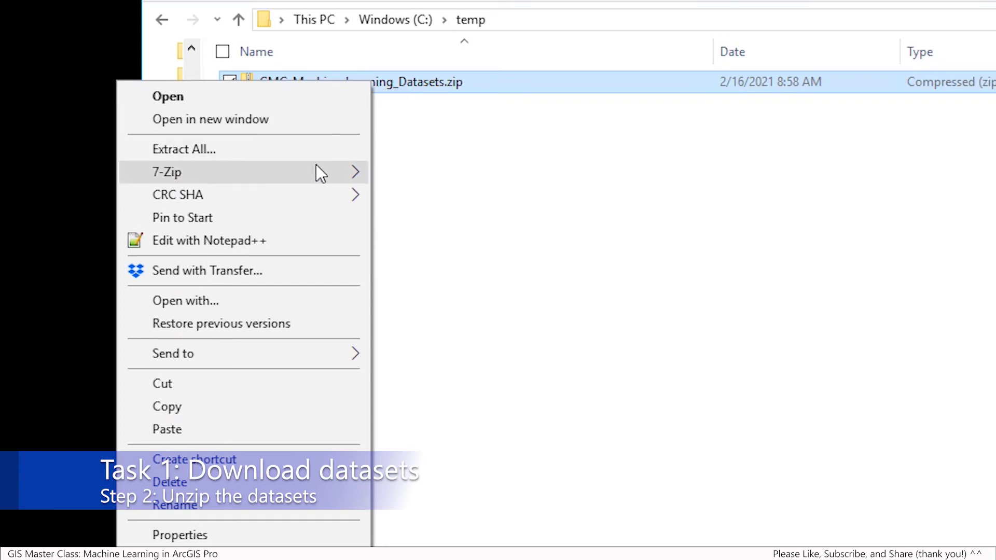
{"action": "mouse_move", "coordinate": [318, 171]}
{"action": "left_click", "coordinate": [524, 261]}
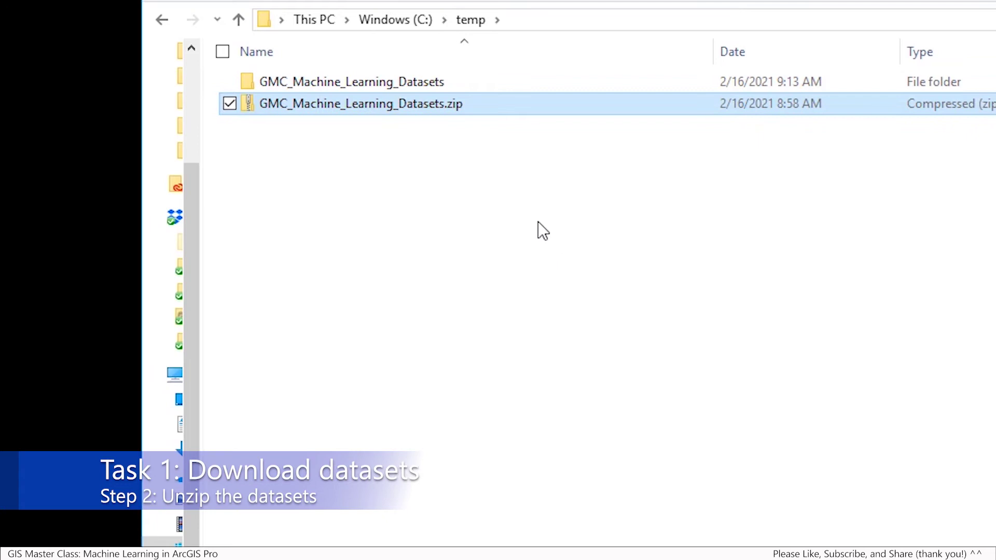
Open the extracted GMC_Machine_Learning_Datasets folder and its datasets subfolder.
{"action": "left_click", "coordinate": [425, 82]}
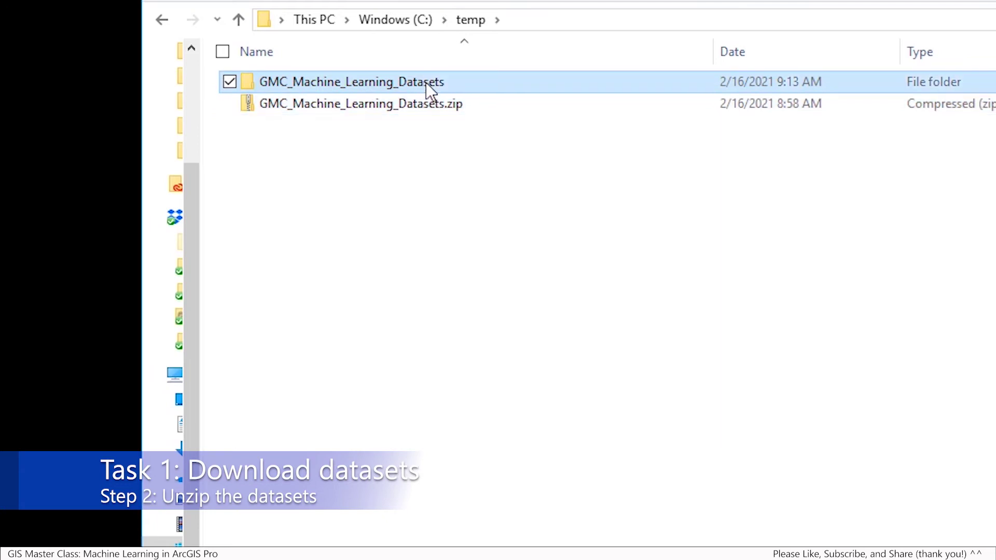
{"action": "double_click", "coordinate": [425, 82]}
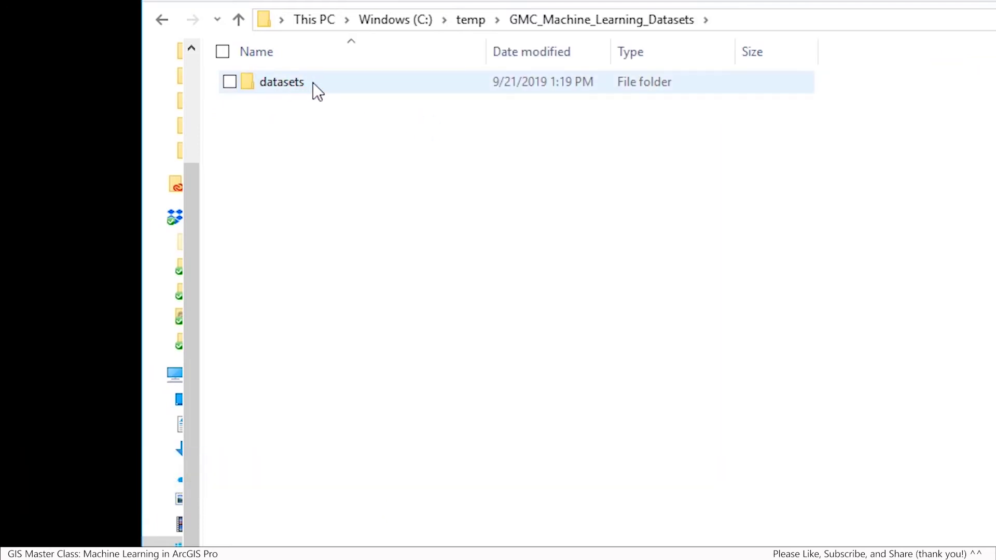
{"action": "double_click", "coordinate": [292, 83]}
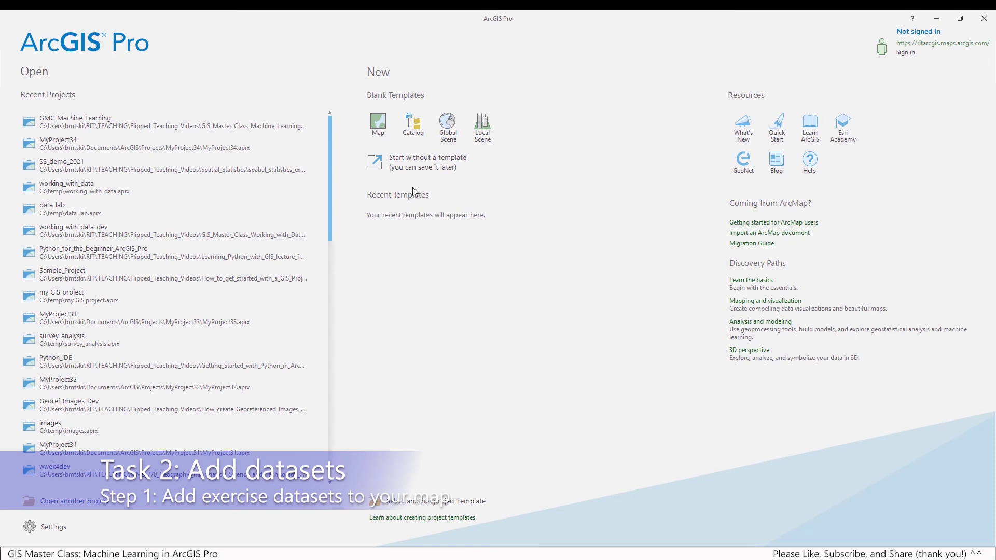
Start a blank Map project and set its location to C:\temp.
{"action": "left_click", "coordinate": [381, 123]}
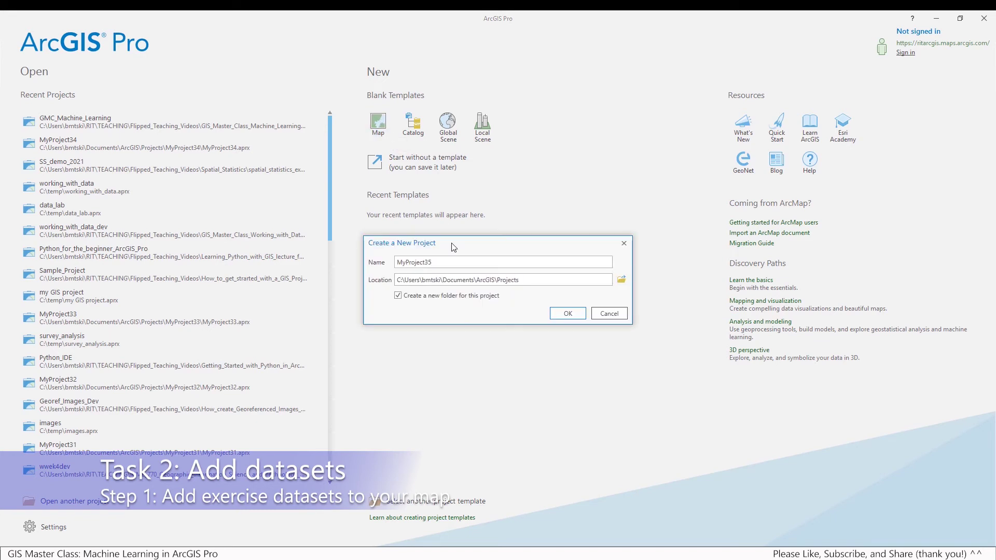
{"action": "left_click", "coordinate": [620, 280]}
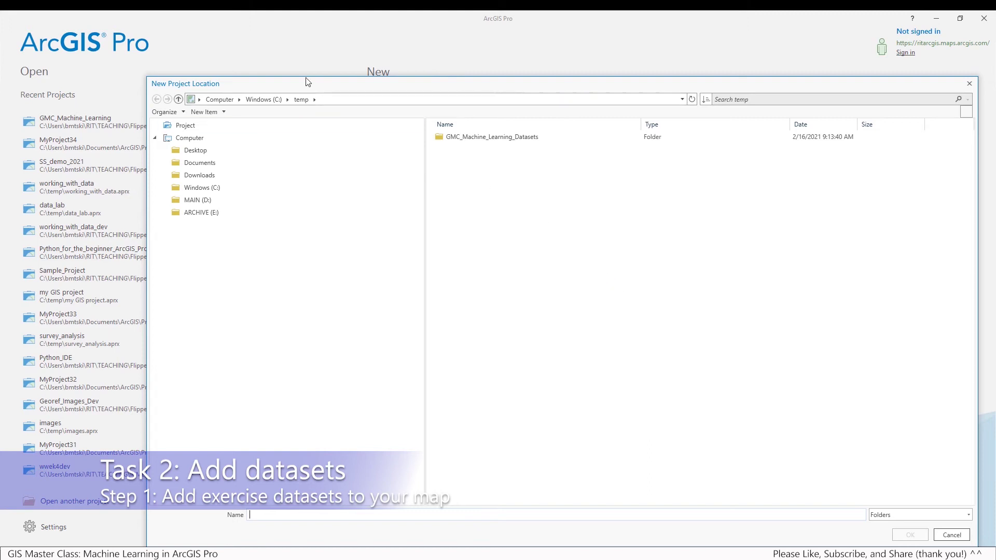
{"action": "left_click", "coordinate": [202, 187]}
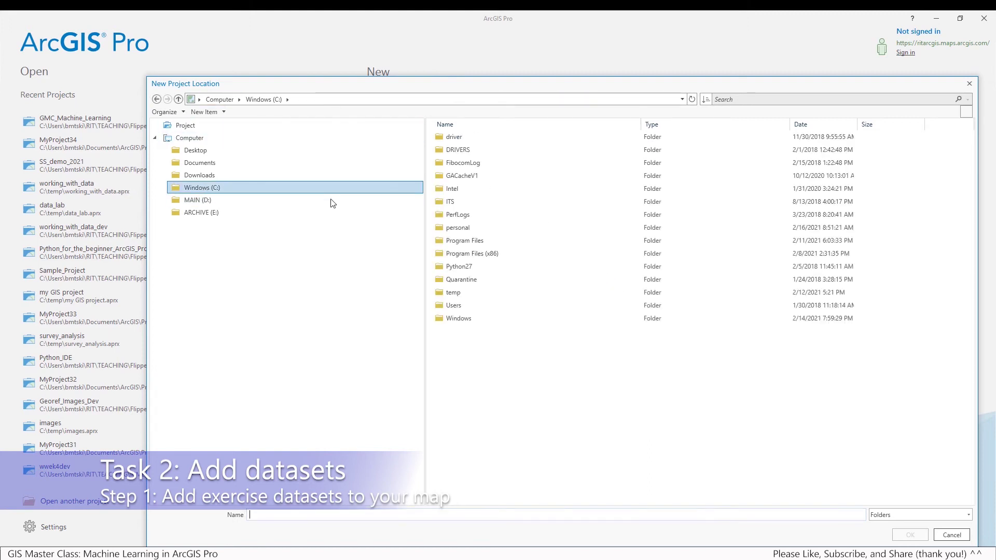
{"action": "left_click", "coordinate": [451, 293]}
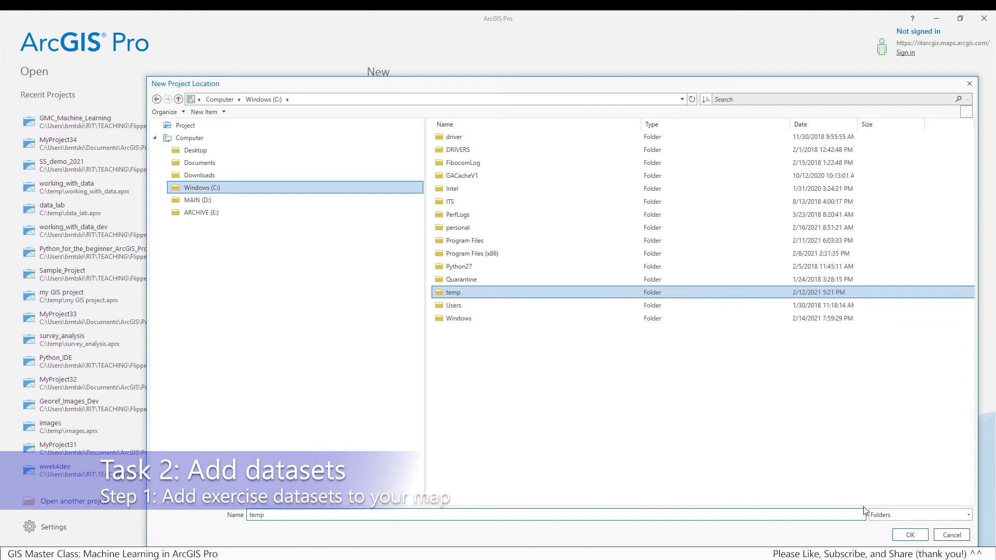
{"action": "left_click", "coordinate": [910, 535]}
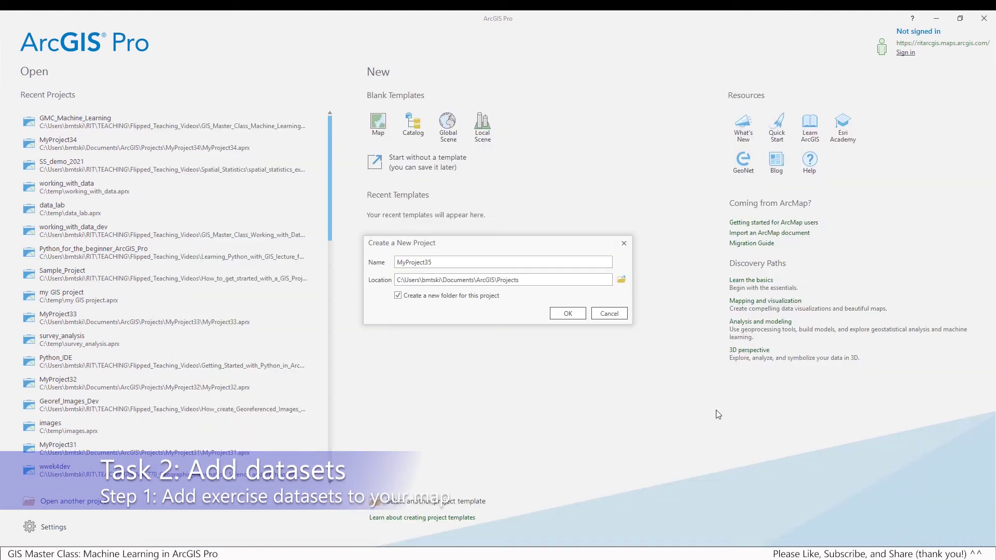
Turn off Create a new folder, name the project machine_learning, and create it.
{"action": "left_click", "coordinate": [398, 296]}
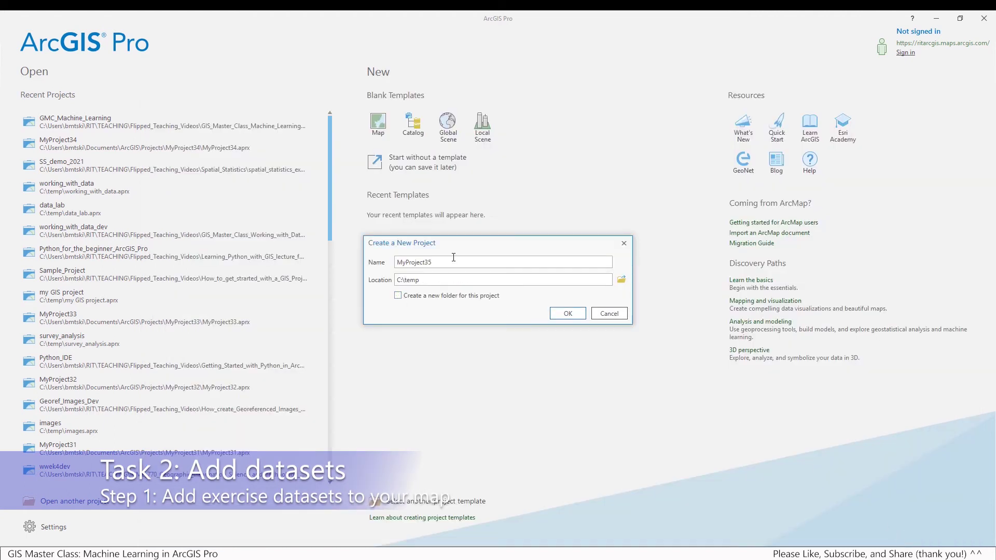
{"action": "left_click_drag", "start_coordinate": [438, 262], "coordinate": [397, 263]}
{"action": "type", "text": "machine_learning"}
{"action": "left_click", "coordinate": [567, 314]}
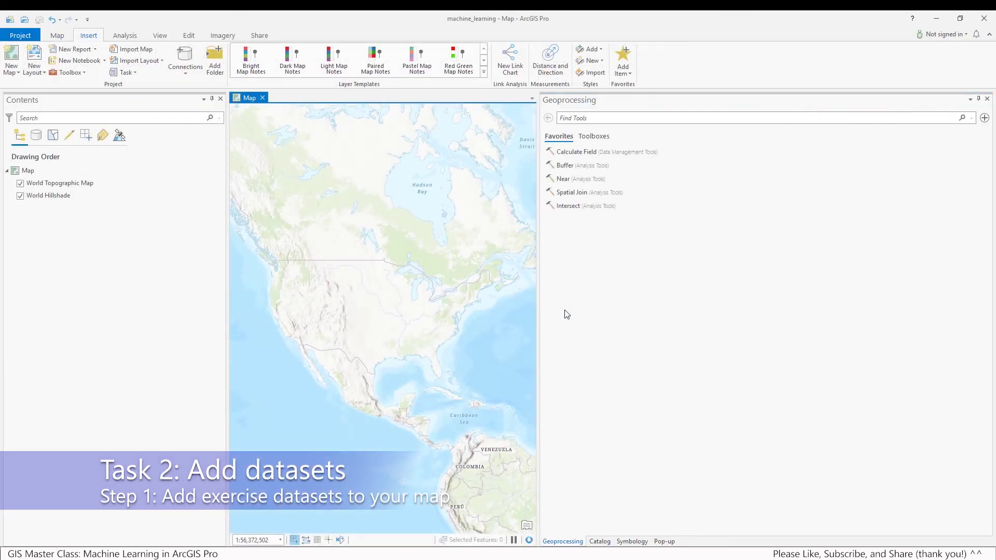
Drag the Geoprocessing pane splitter right to widen the map view.
{"action": "left_click_drag", "start_coordinate": [539, 307], "coordinate": [917, 285]}
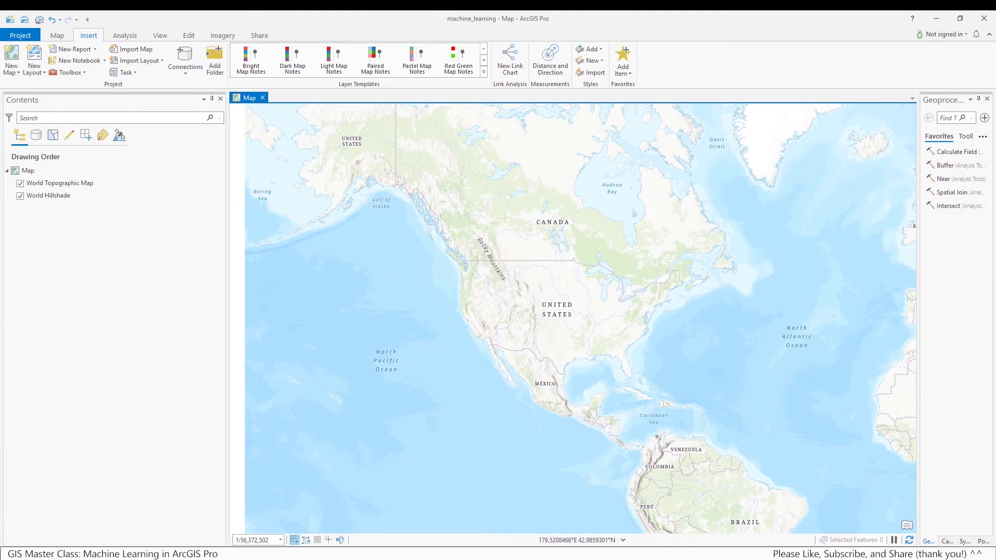
Add Dorian_Excerpt.tif from C:\temp\GMC_Machine_Learning_Datasets\datasets to the map.
{"action": "left_click", "coordinate": [55, 37]}
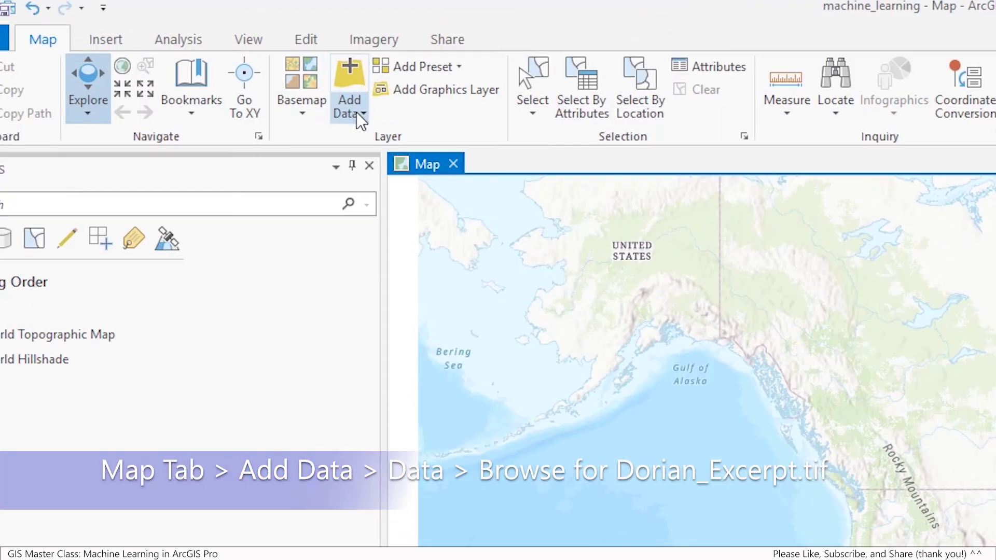
{"action": "left_click", "coordinate": [213, 72]}
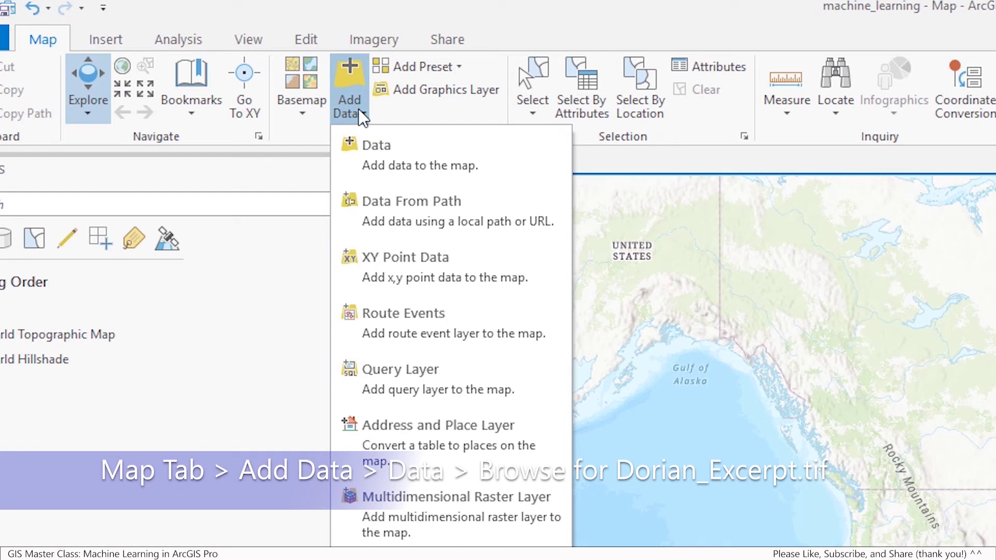
{"action": "left_click", "coordinate": [468, 161]}
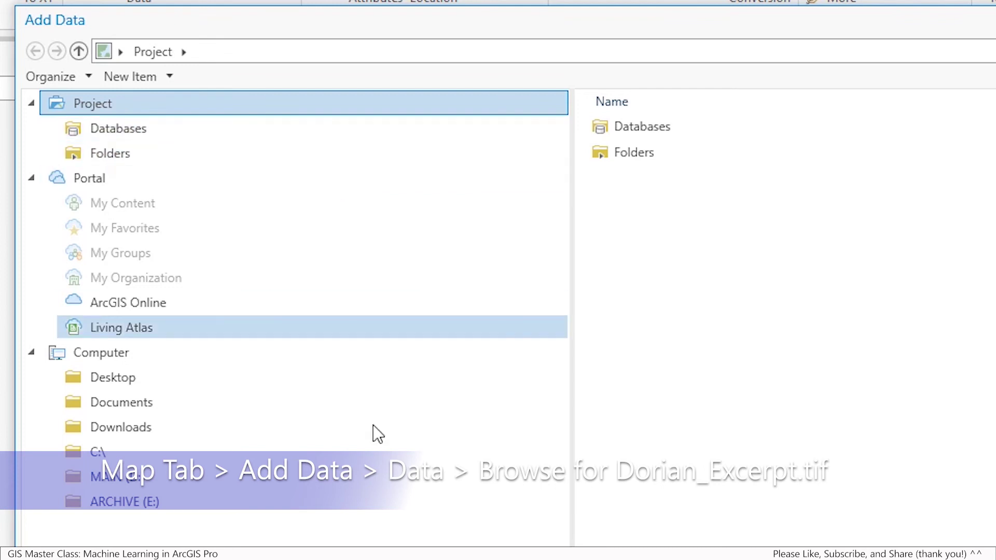
{"action": "left_click", "coordinate": [104, 454]}
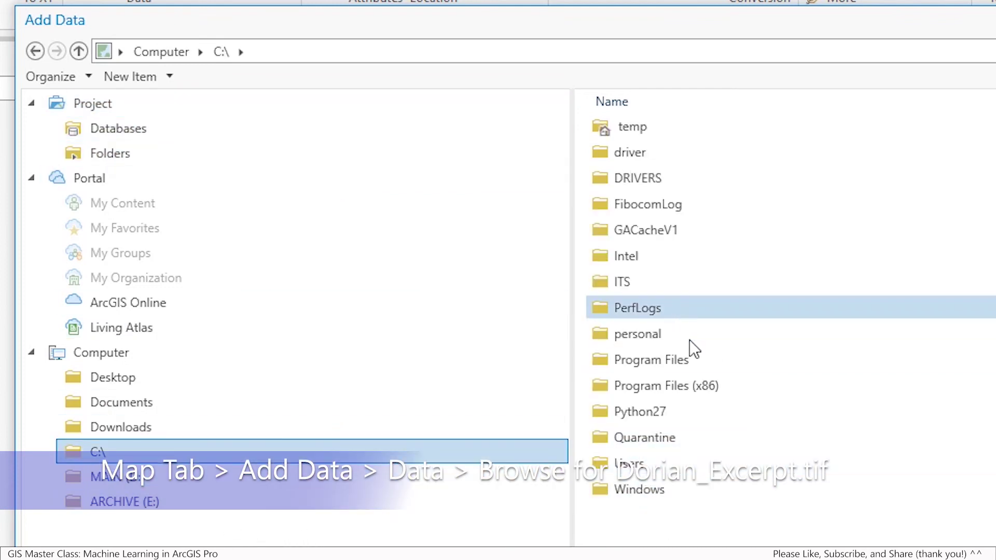
{"action": "double_click", "coordinate": [655, 129]}
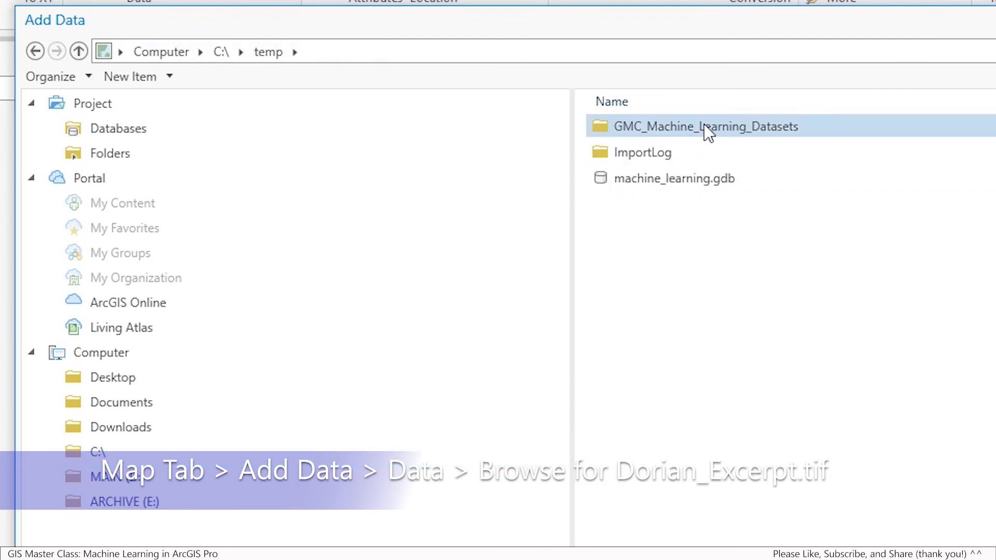
{"action": "double_click", "coordinate": [704, 124]}
{"action": "double_click", "coordinate": [649, 126]}
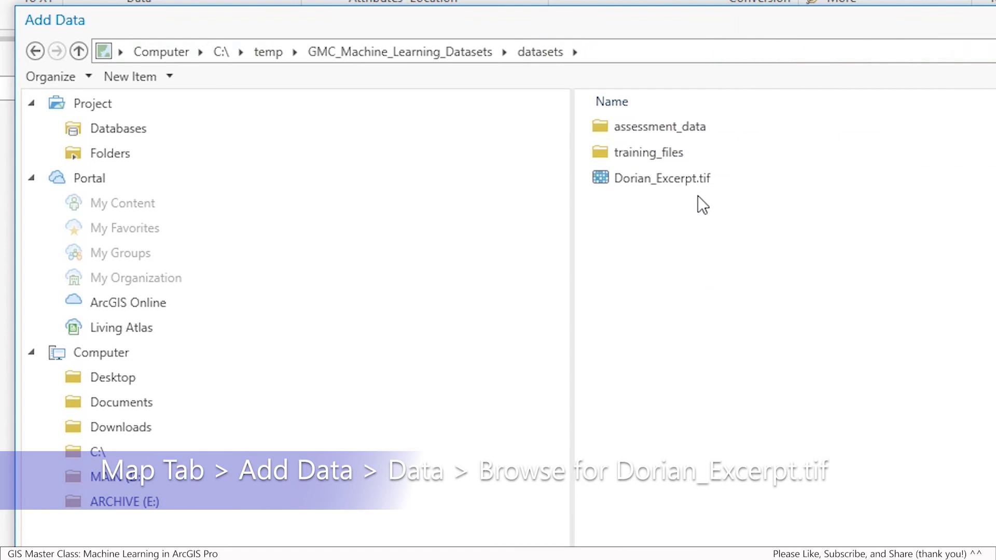
{"action": "left_click", "coordinate": [690, 179]}
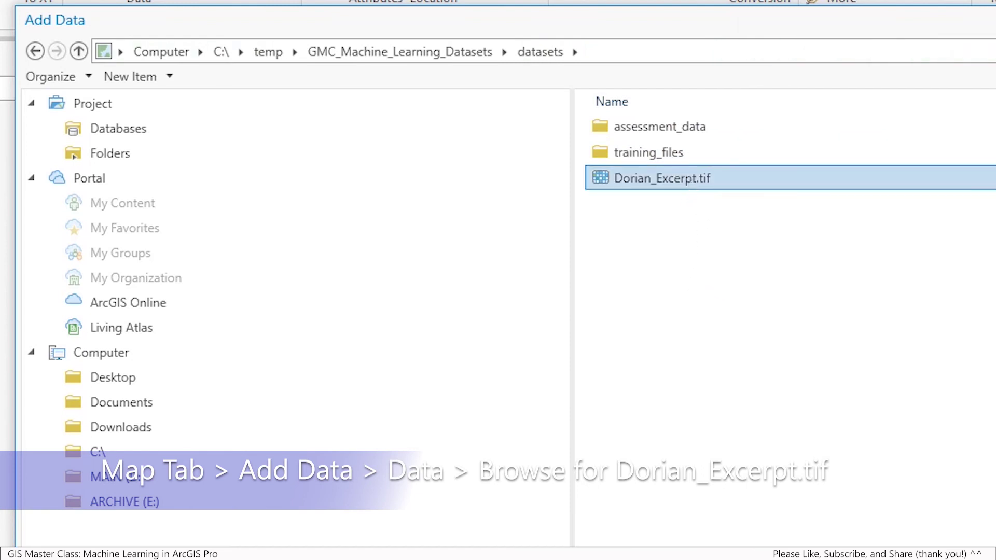
{"action": "key", "text": "Return"}
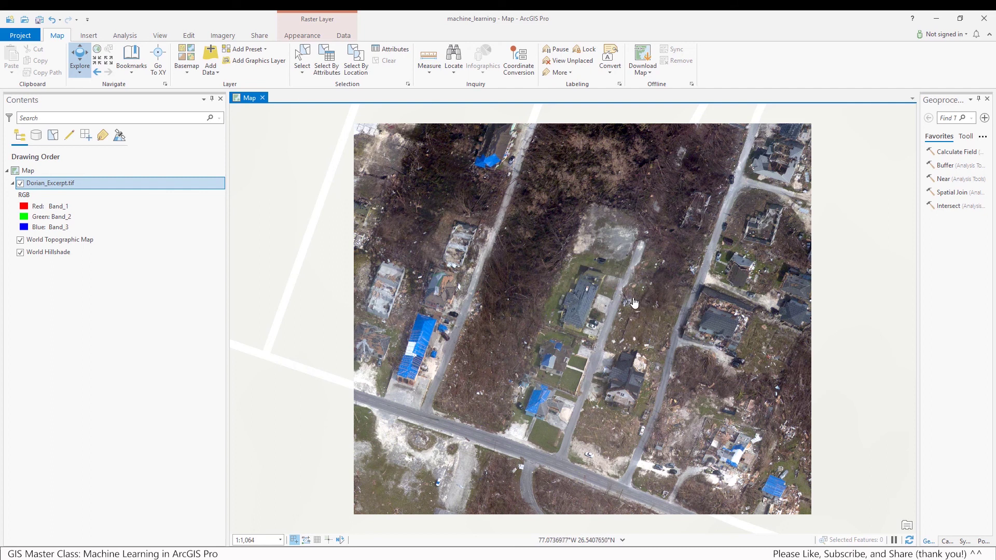
Switch the basemap to World Imagery and hide the Dorian_Excerpt.tif layer.
{"action": "left_click", "coordinate": [188, 75]}
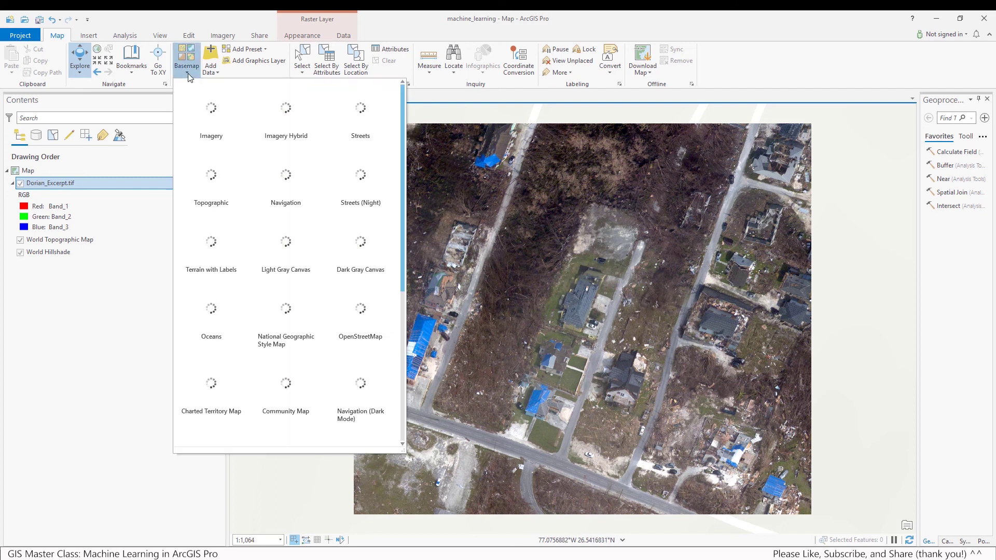
{"action": "left_click", "coordinate": [222, 116]}
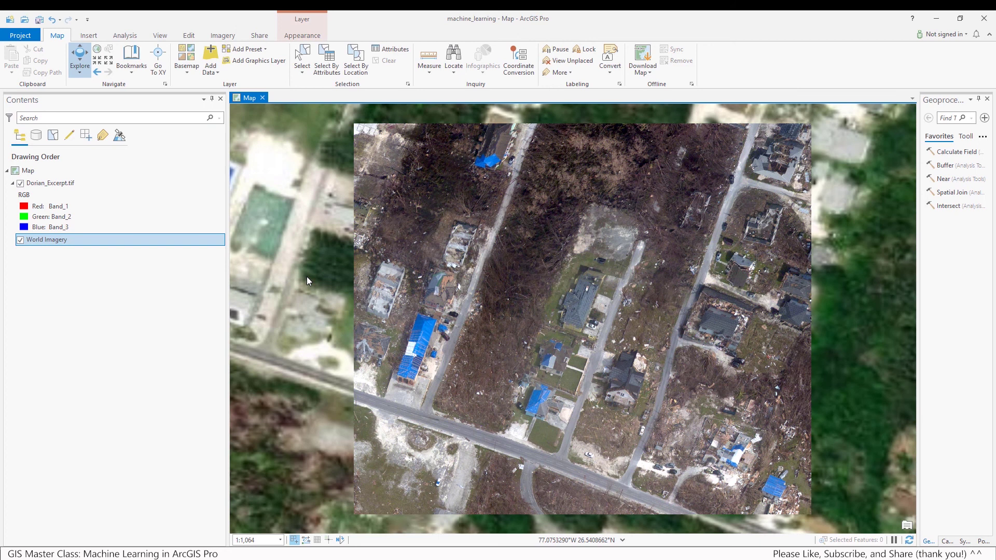
{"action": "left_click", "coordinate": [21, 183]}
Zoom into the neighbourhood, then show Dorian_Excerpt.tif again to compare.
{"action": "scroll", "coordinate": [497, 288], "scroll_direction": "up", "scroll_amount": 2}
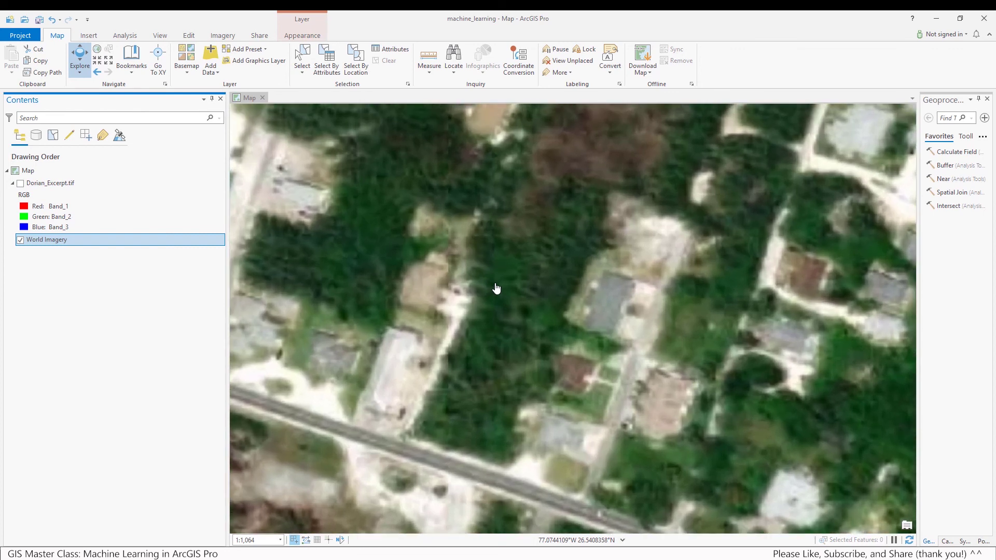
{"action": "scroll", "coordinate": [496, 288], "scroll_direction": "up", "scroll_amount": 1}
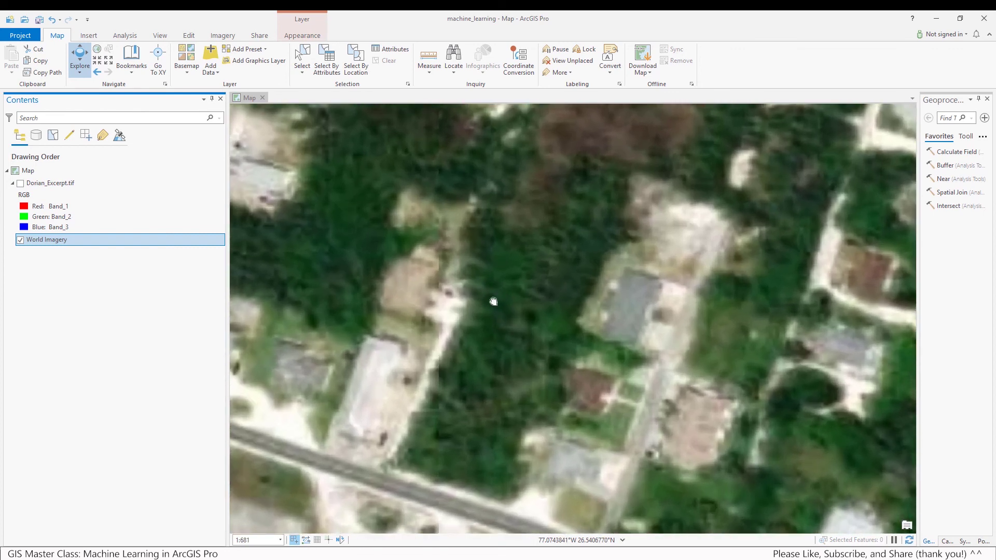
{"action": "left_click_drag", "start_coordinate": [493, 298], "coordinate": [462, 237]}
{"action": "left_click", "coordinate": [20, 185]}
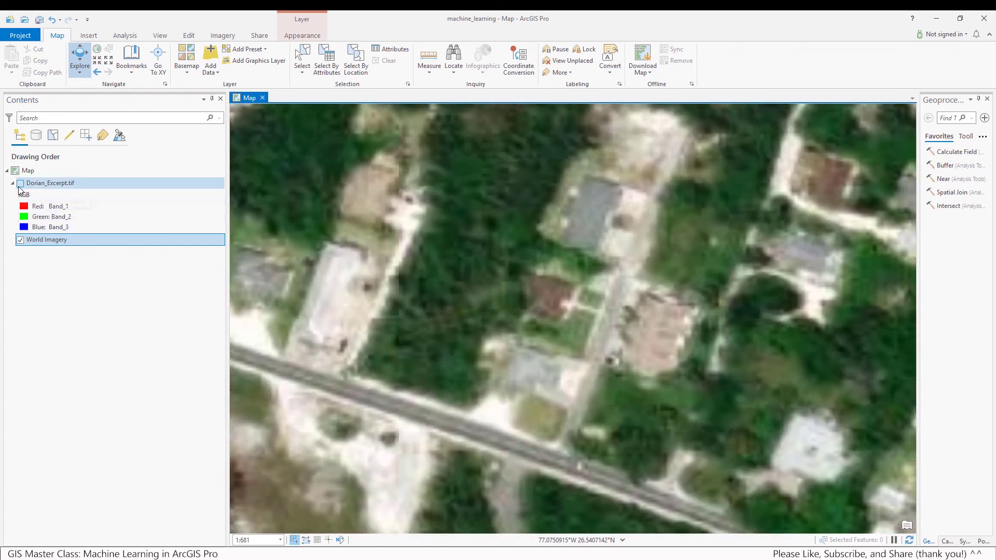